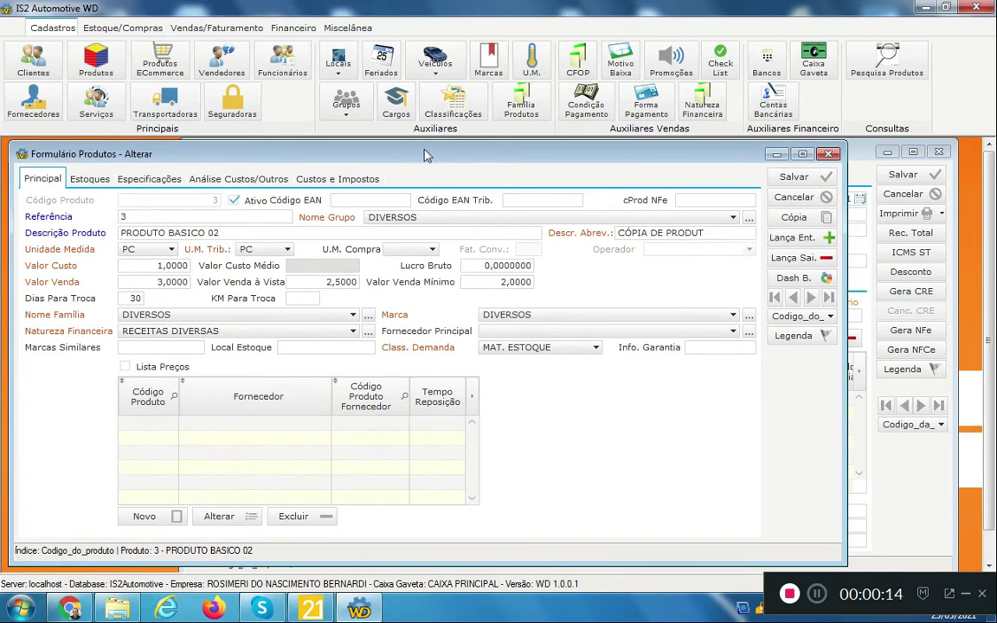
- Examine the cost, sale, cash sale and minimum sale values of PRODUTO BASICO 02
{"action": "left_click", "coordinate": [160, 266]}
{"action": "key", "text": "Tab"}
{"action": "key", "text": "Tab"}
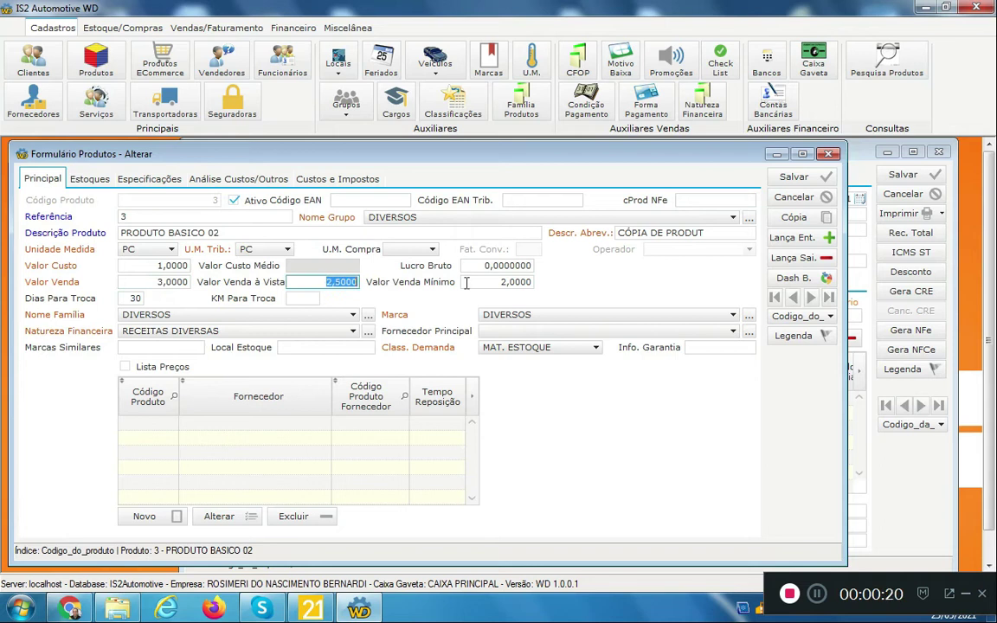
{"action": "key", "text": "Tab"}
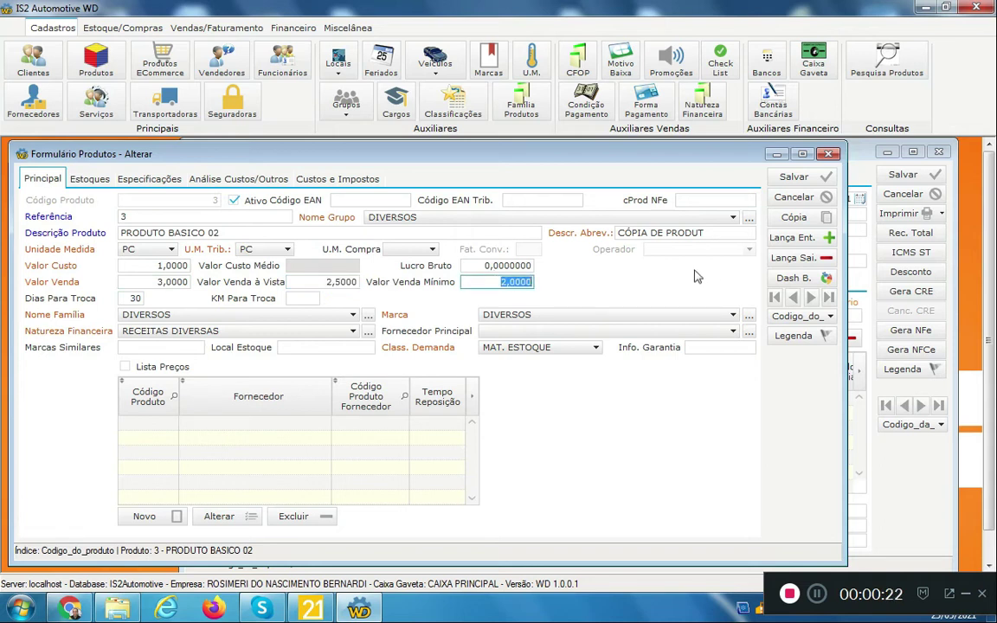
{"action": "left_click", "coordinate": [169, 281]}
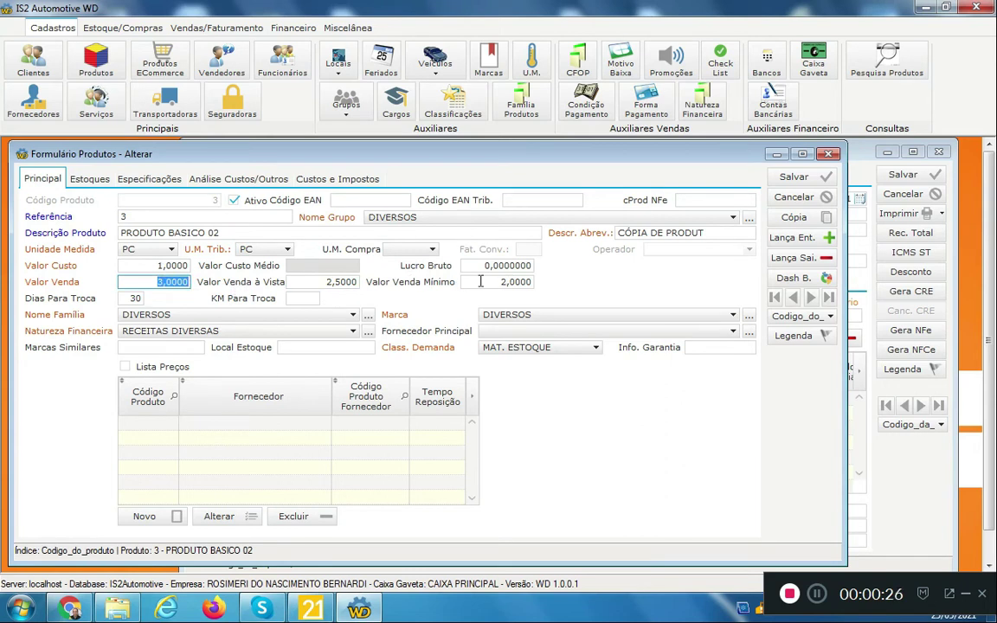
{"action": "key", "text": "Tab"}
{"action": "key", "text": "Tab"}
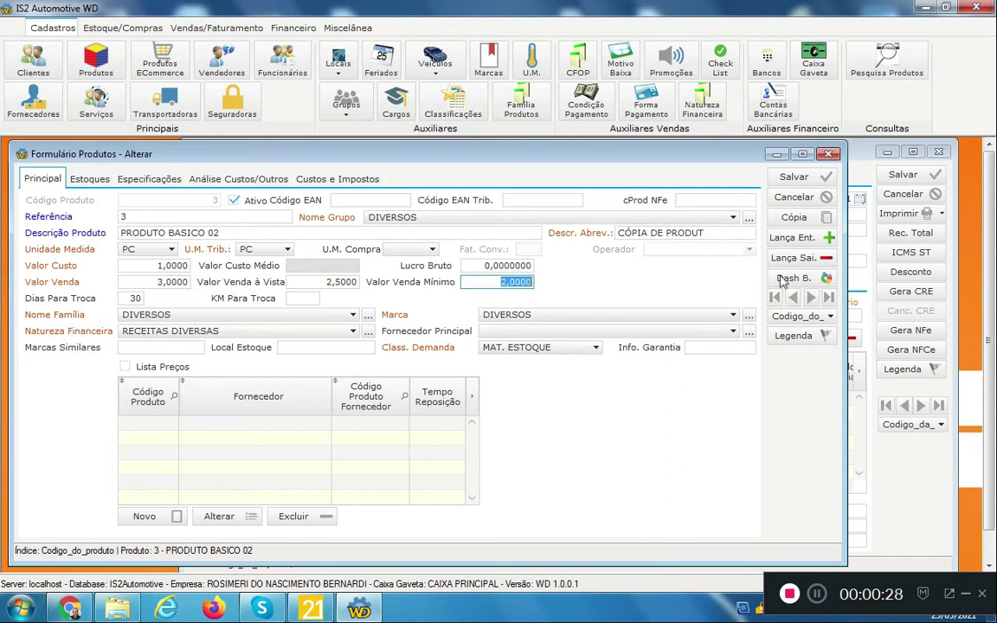
- Go to the previous product record, PRODUTO BASICO, and check its sale value and minimum sale value
{"action": "left_click", "coordinate": [794, 297]}
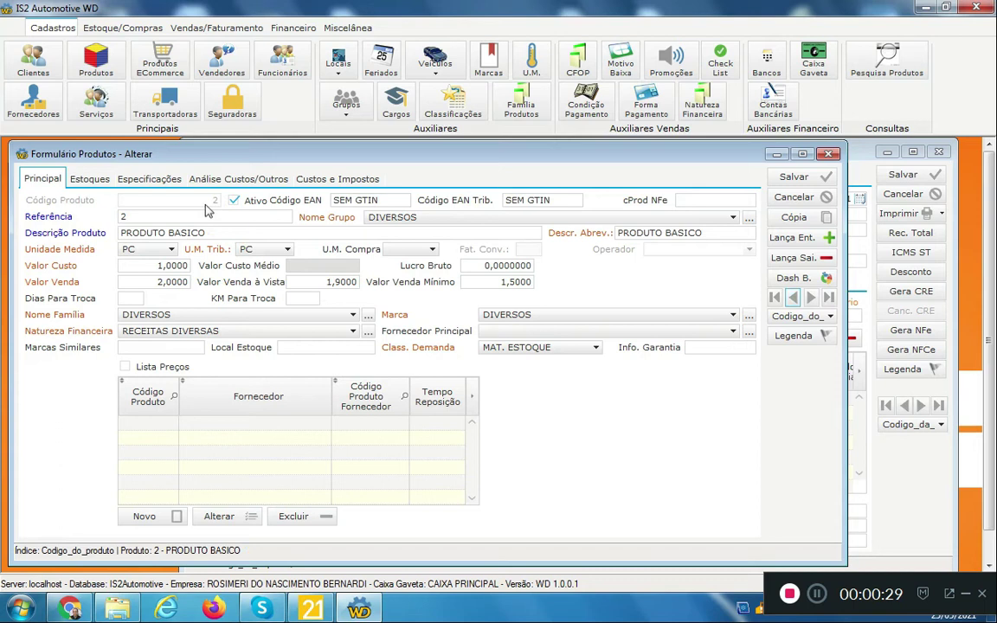
{"action": "left_click", "coordinate": [159, 281]}
{"action": "left_click", "coordinate": [517, 281]}
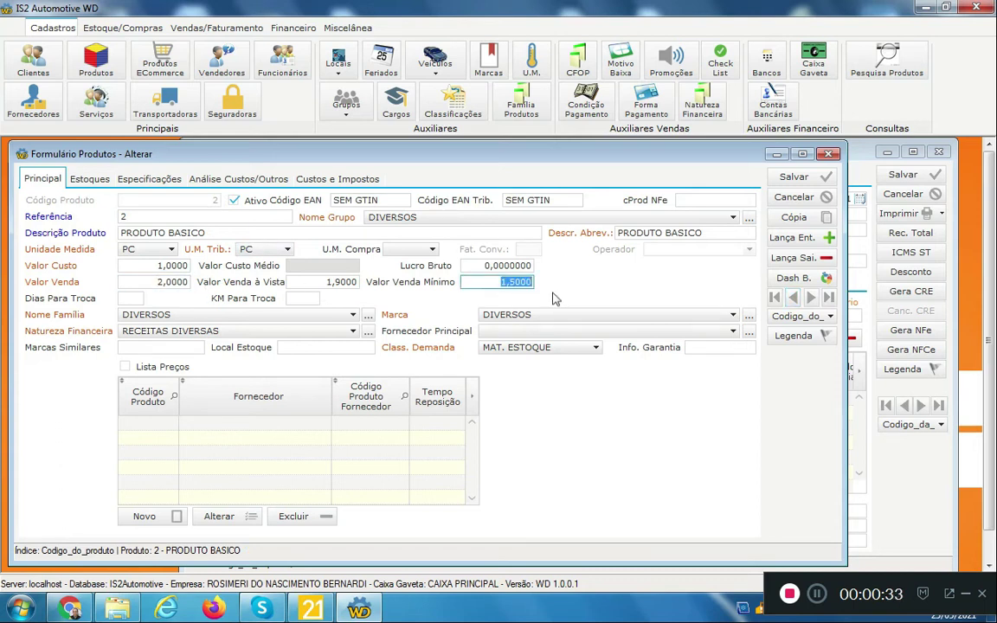
- Return to the order form and add product code 2, PRODUTO BASICO, with quantity 1,00 as an order item
{"action": "left_click", "coordinate": [852, 154]}
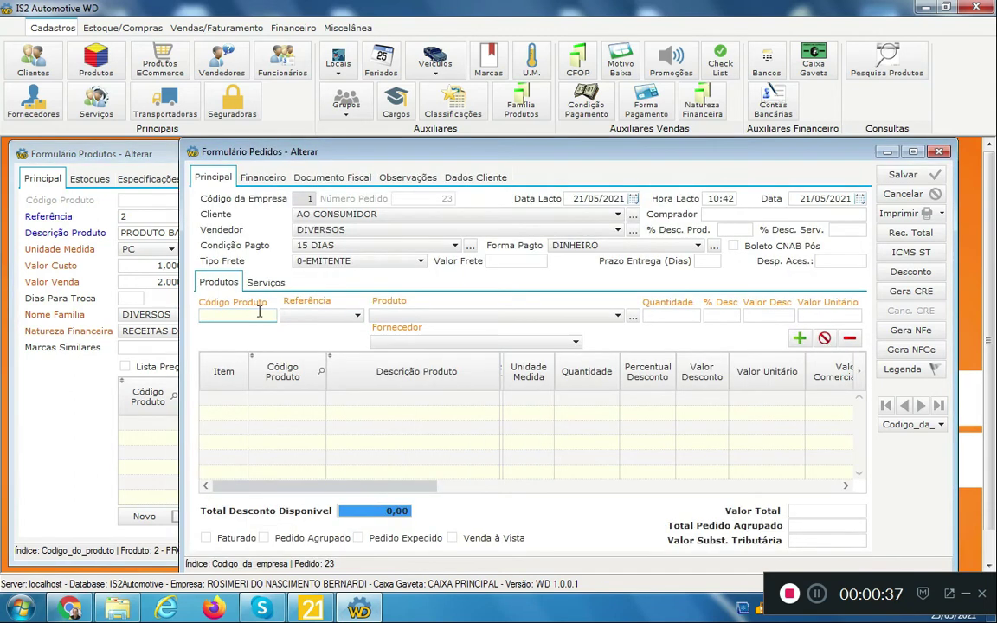
{"action": "type", "text": "2"}
{"action": "key", "text": "Return"}
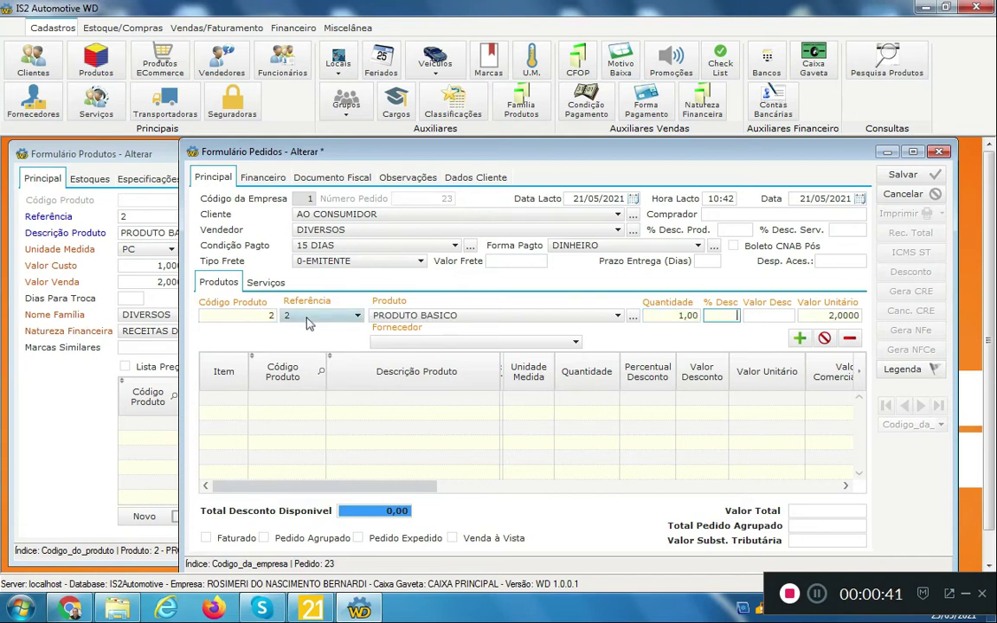
{"action": "key", "text": "Return"}
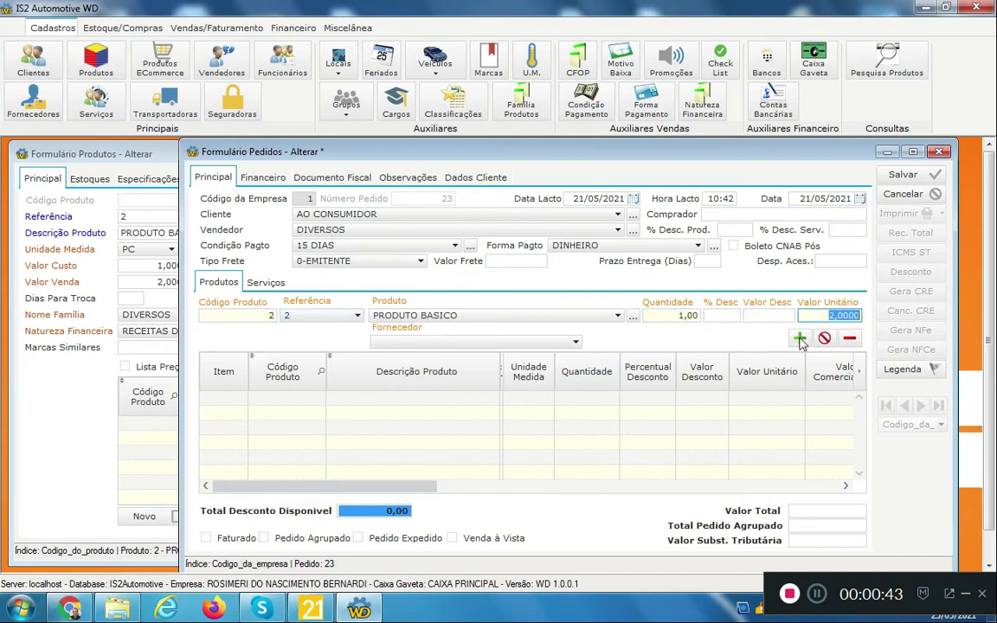
{"action": "left_click", "coordinate": [798, 339]}
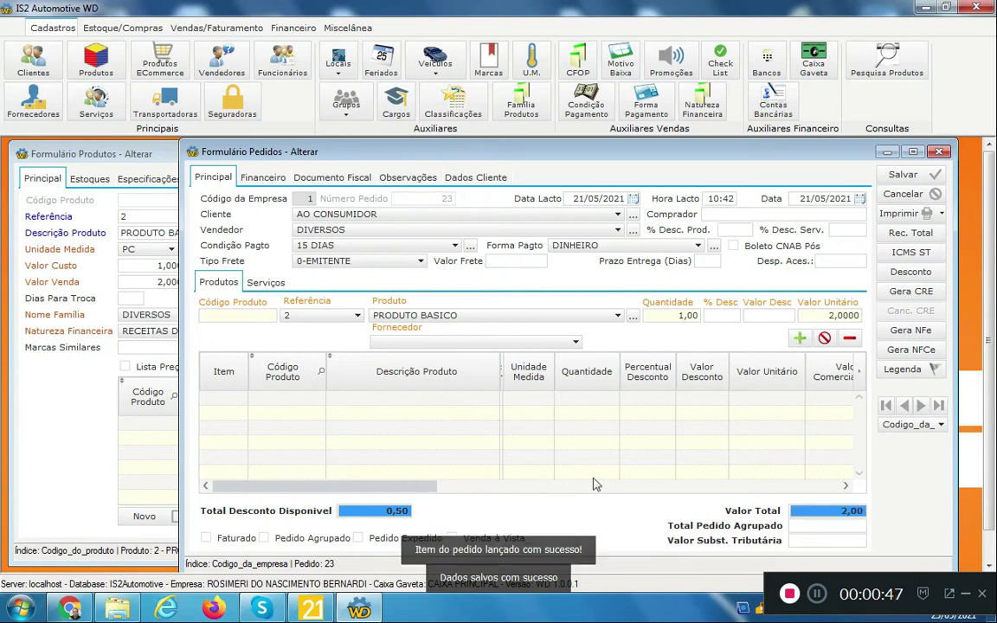
- Add product code 3, PRODUTO BASICO 02, to the order with a quantity of 2
{"action": "scroll", "coordinate": [400, 486], "scroll_direction": "right", "scroll_amount": 5}
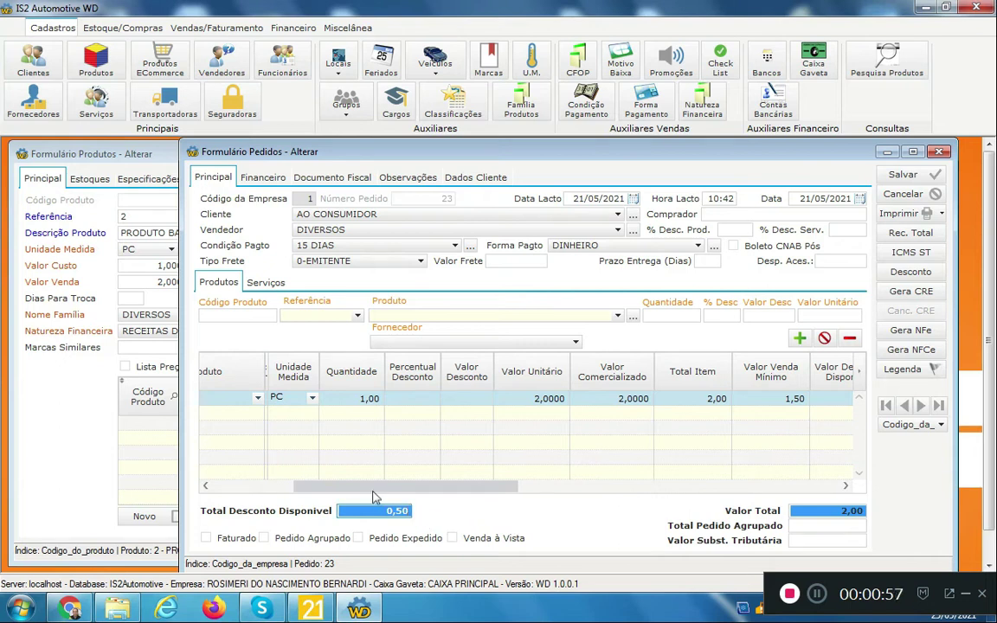
{"action": "scroll", "coordinate": [375, 497], "scroll_direction": "left", "scroll_amount": 5}
{"action": "left_click", "coordinate": [245, 317]}
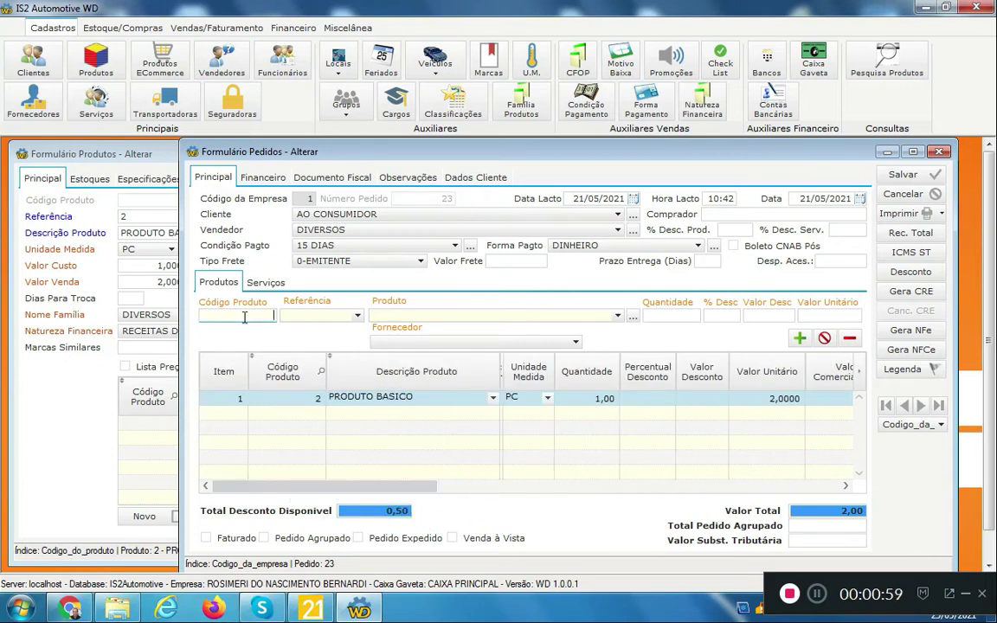
{"action": "type", "text": "3"}
{"action": "key", "text": "Return"}
{"action": "type", "text": "2"}
{"action": "key", "text": "Return"}
{"action": "key", "text": "Return"}
{"action": "key", "text": "Return"}
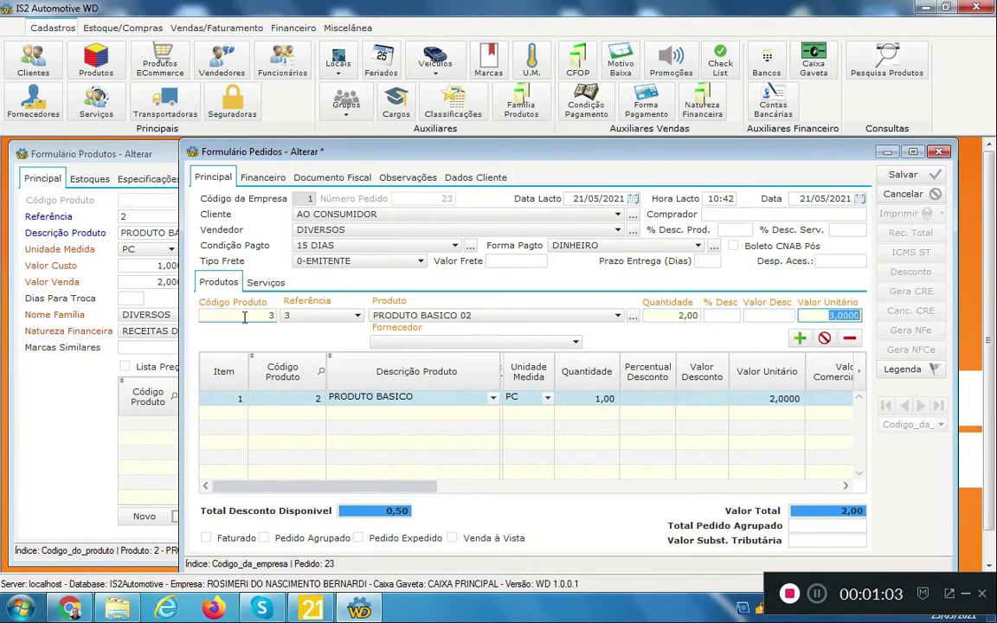
{"action": "left_click", "coordinate": [801, 338]}
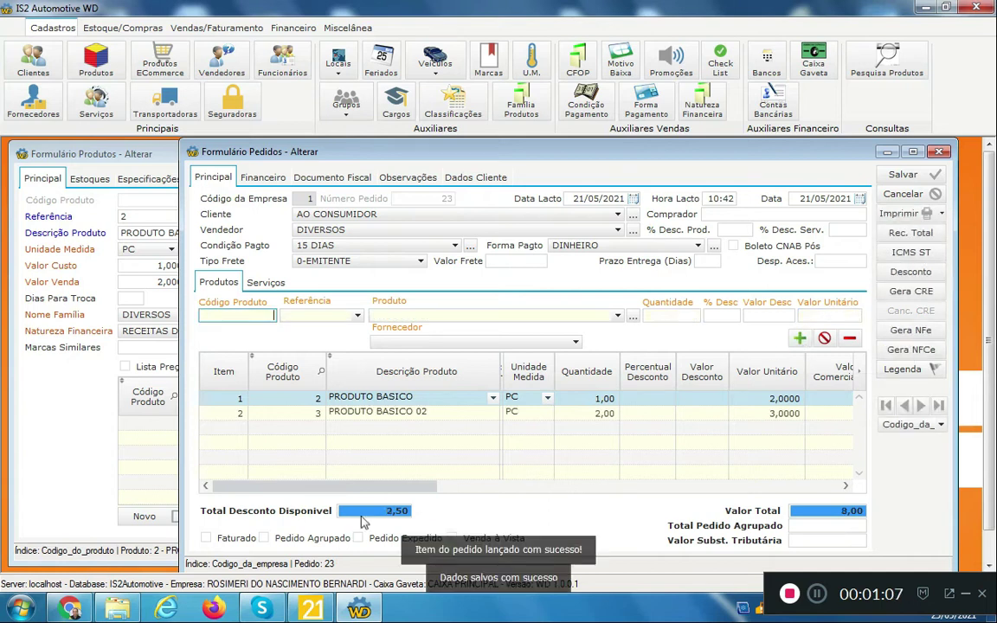
- Review the minimum sale value and available discount of both order items, especially PRODUTO BASICO 02
{"action": "left_click_drag", "start_coordinate": [365, 487], "coordinate": [489, 483]}
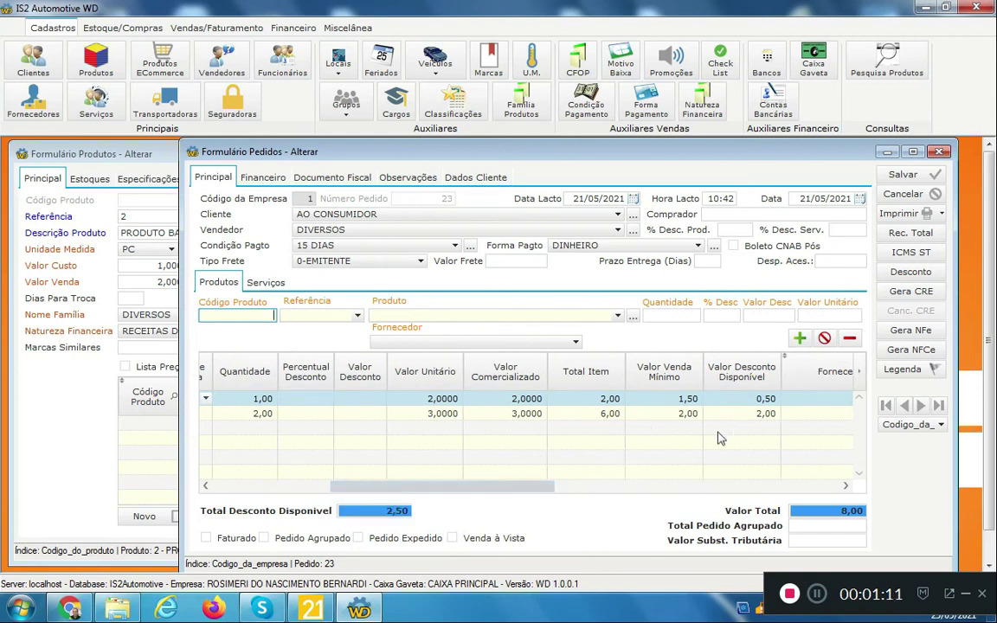
{"action": "left_click", "coordinate": [530, 415]}
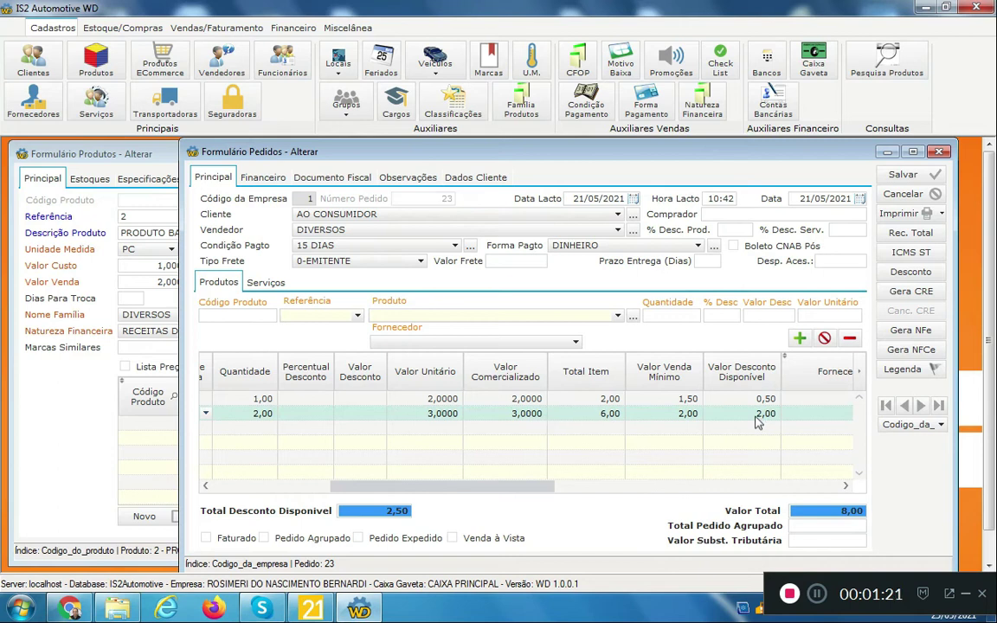
{"action": "left_click_drag", "start_coordinate": [415, 491], "coordinate": [319, 500]}
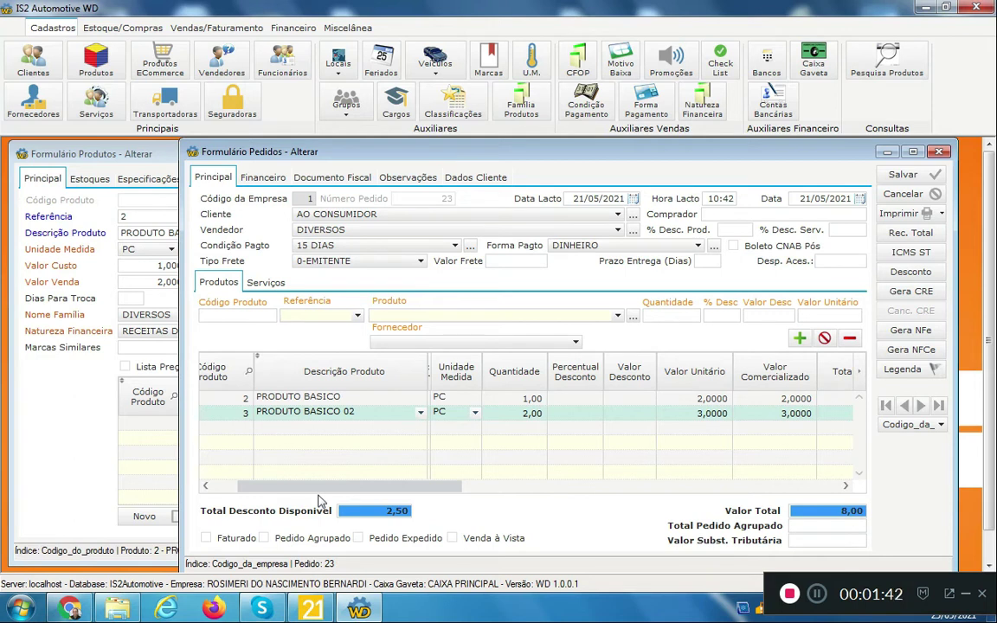
{"action": "left_click_drag", "start_coordinate": [374, 486], "coordinate": [352, 486]}
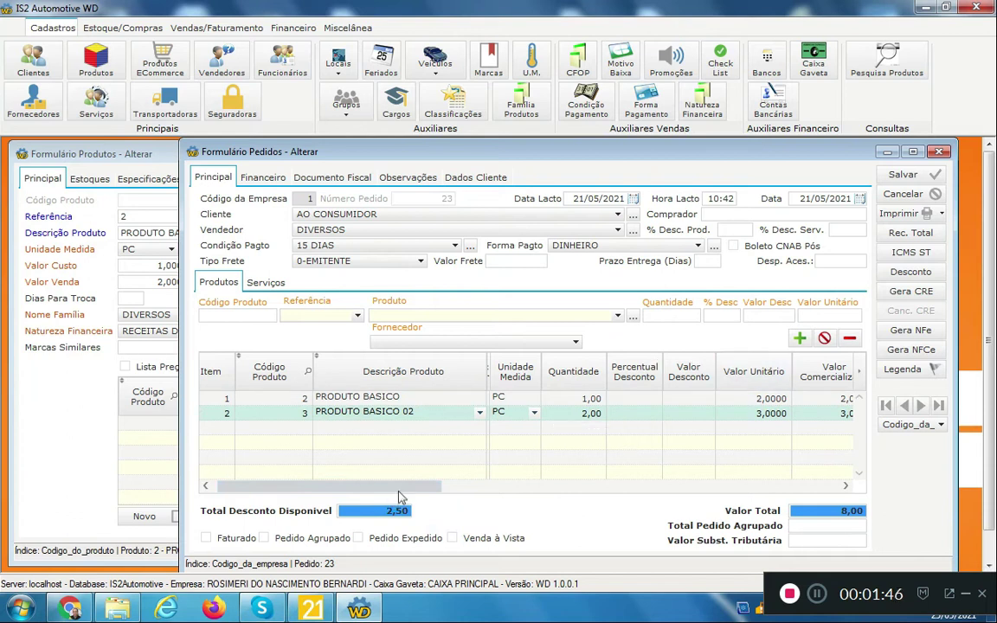
- Start a discount on the order by value instead of percentage, applied to the specific item number 2
{"action": "left_click", "coordinate": [905, 276]}
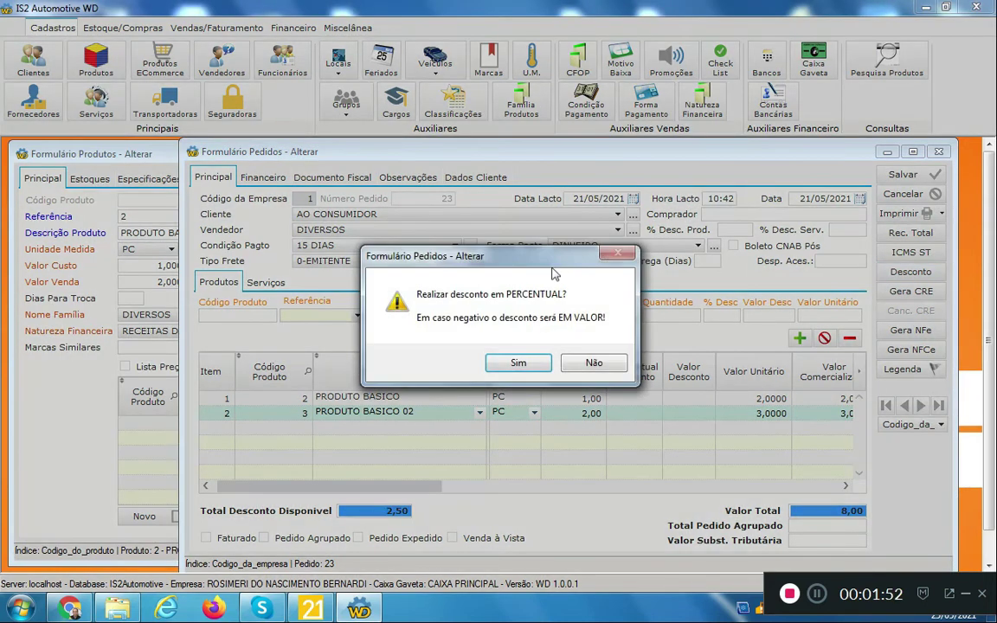
{"action": "left_click_drag", "start_coordinate": [523, 241], "coordinate": [680, 273]}
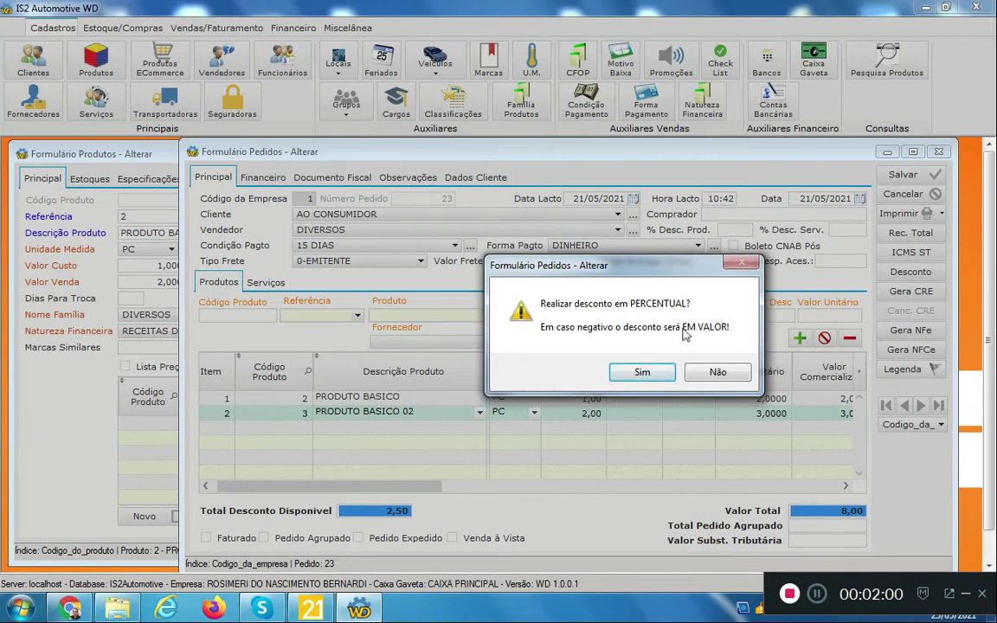
{"action": "left_click", "coordinate": [711, 373]}
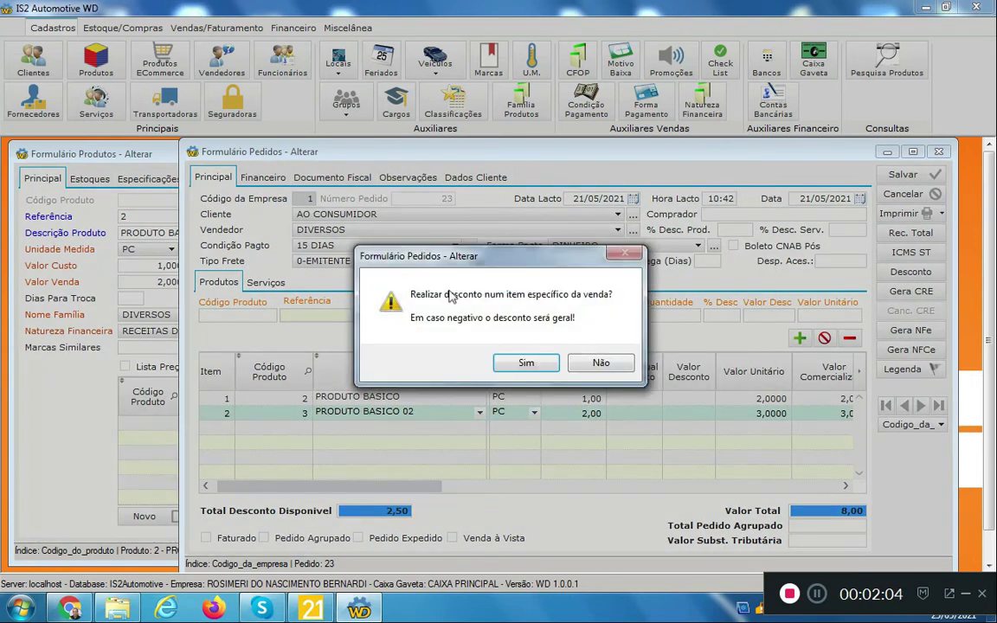
{"action": "left_click", "coordinate": [530, 363]}
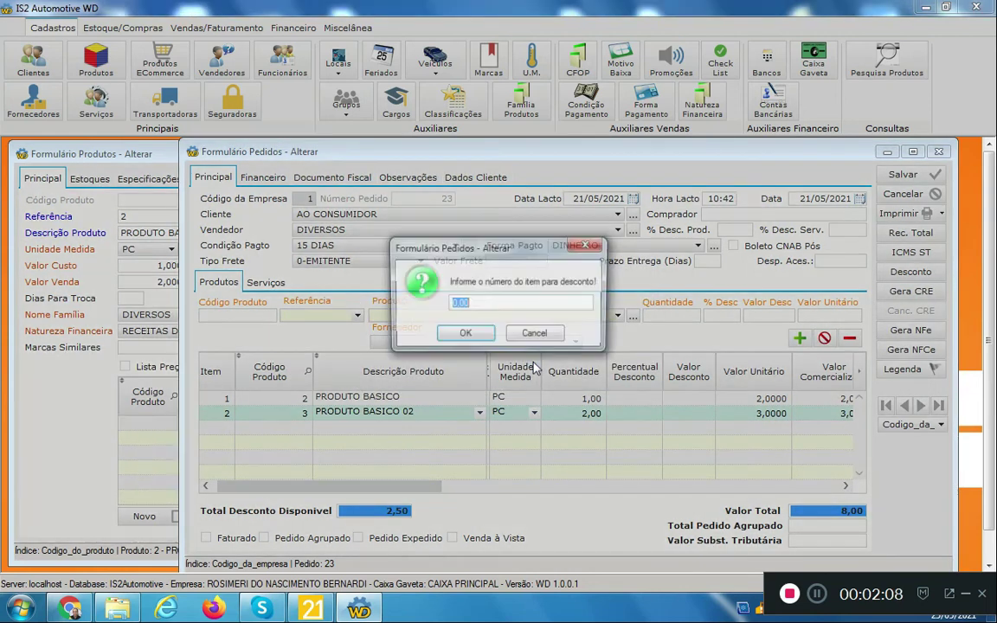
{"action": "type", "text": "2"}
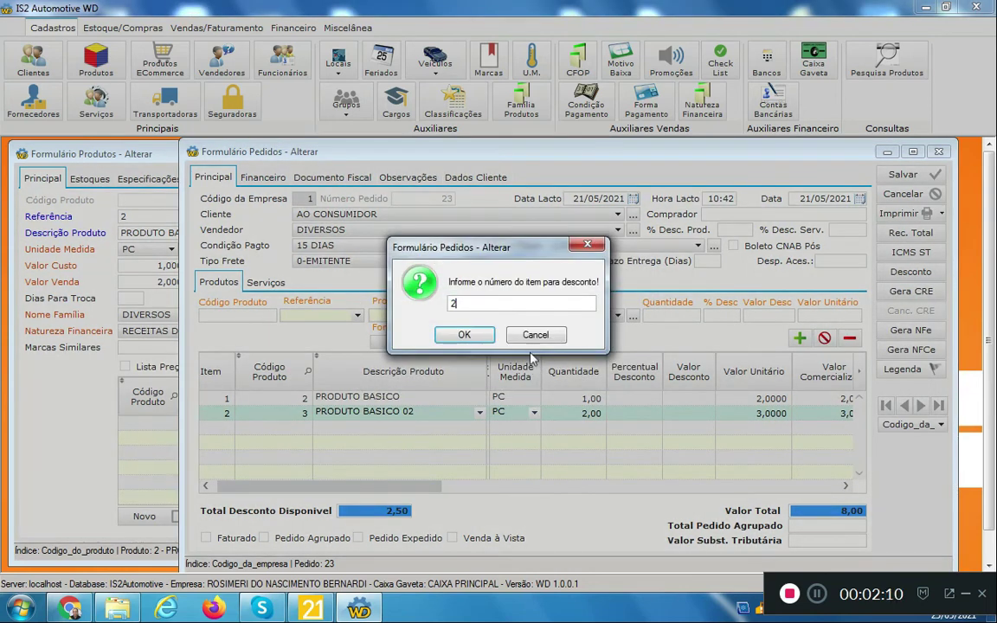
{"action": "left_click", "coordinate": [478, 336]}
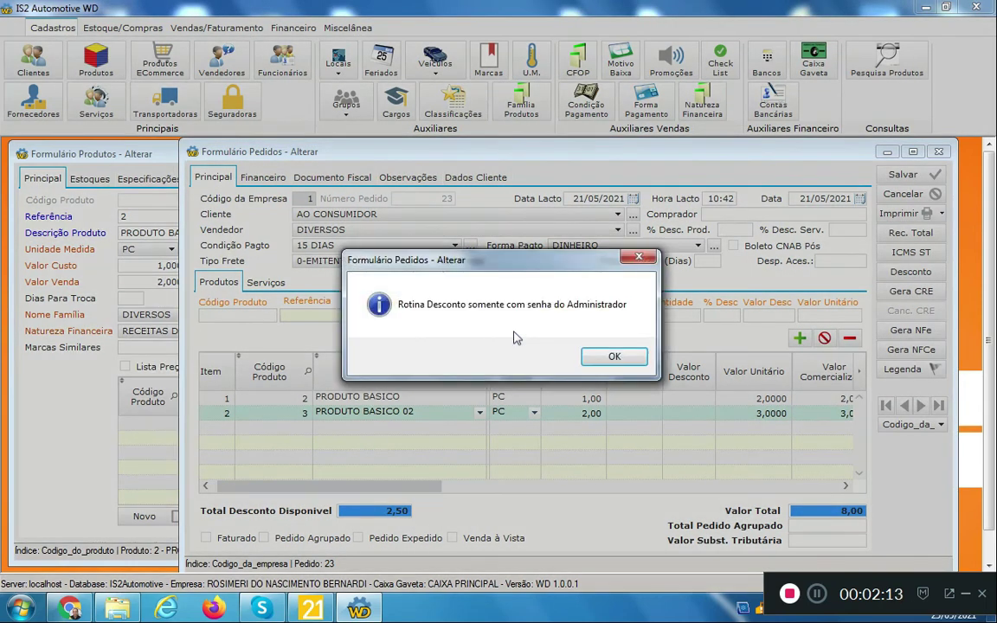
- Acknowledge the administrator restriction and authorize the discount with the authorization password
{"action": "left_click", "coordinate": [596, 357]}
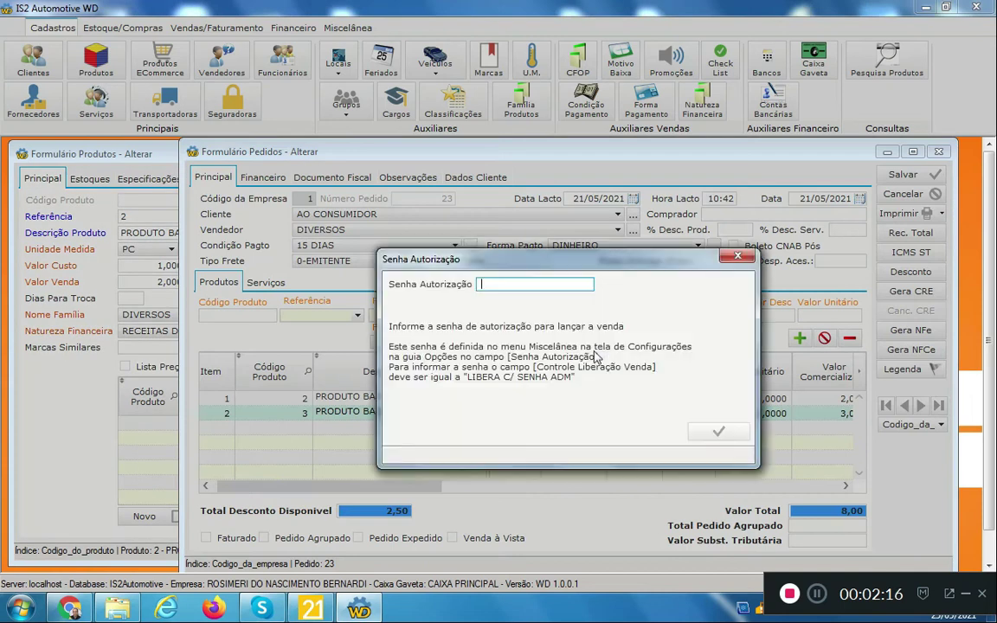
{"action": "type", "text": "*****"}
{"action": "left_click", "coordinate": [730, 432]}
- Grant a discount value of 2 on the chosen order item and close the confirmation
{"action": "left_click", "coordinate": [664, 399]}
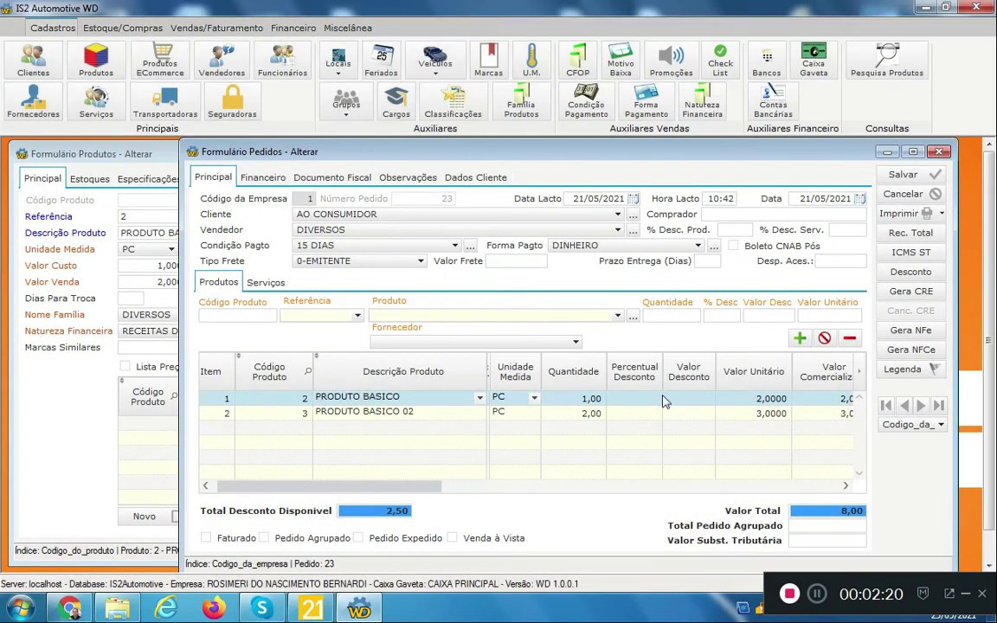
{"action": "left_click", "coordinate": [664, 399]}
{"action": "type", "text": "2"}
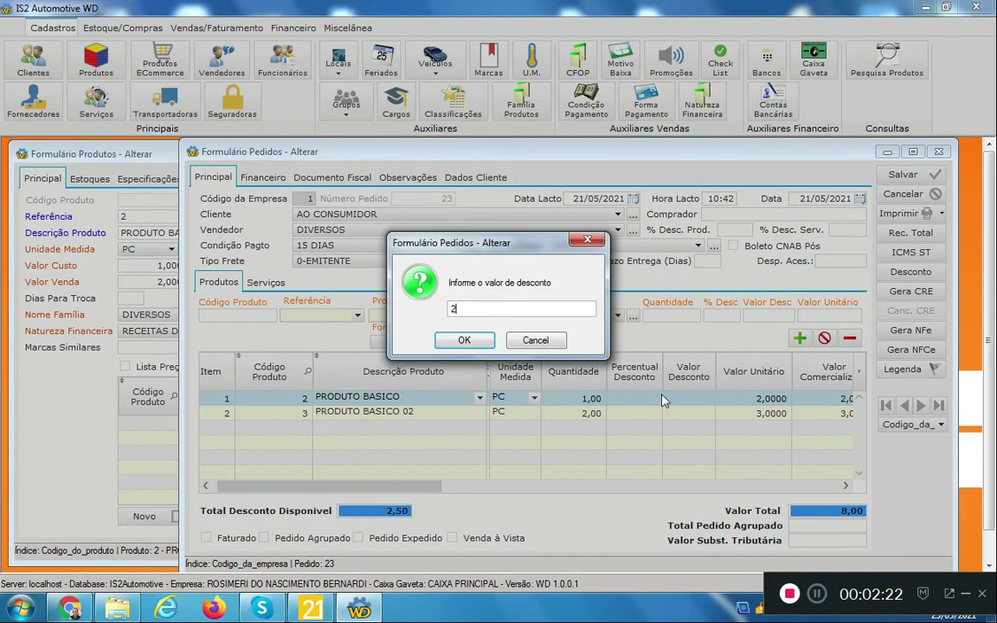
{"action": "left_click", "coordinate": [465, 341]}
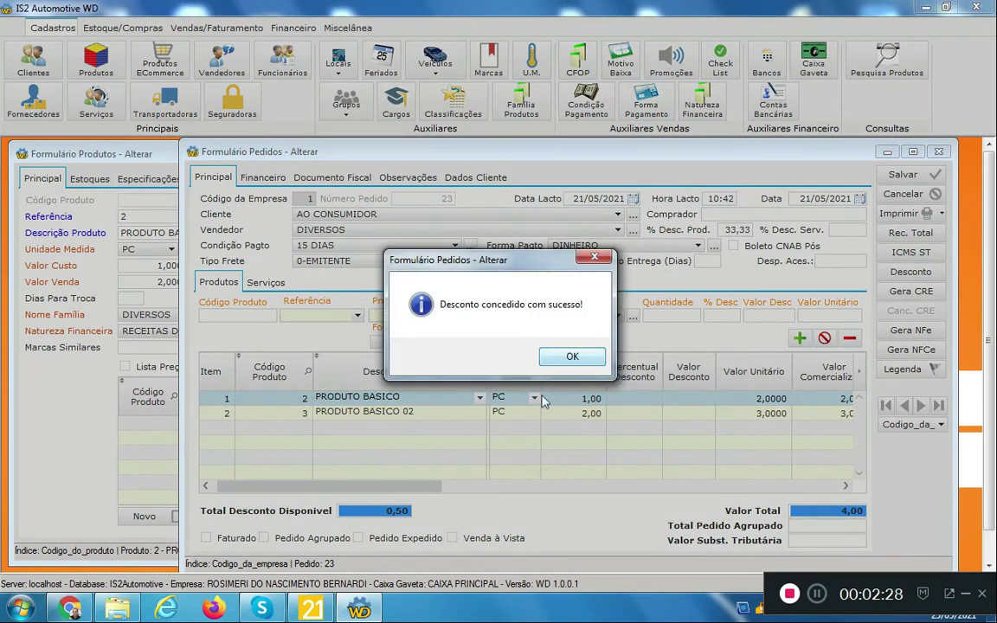
{"action": "left_click", "coordinate": [515, 321]}
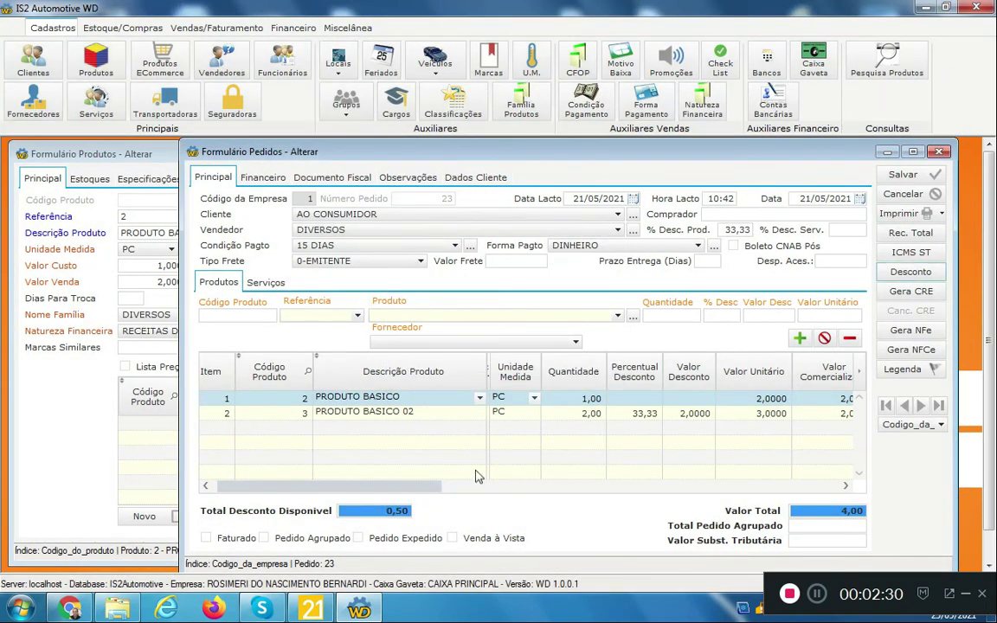
- Check item 2's discount, commercialized value and minimum sale value in the order, and return to the PRODUTO BASICO product record
{"action": "left_click_drag", "start_coordinate": [422, 491], "coordinate": [502, 492]}
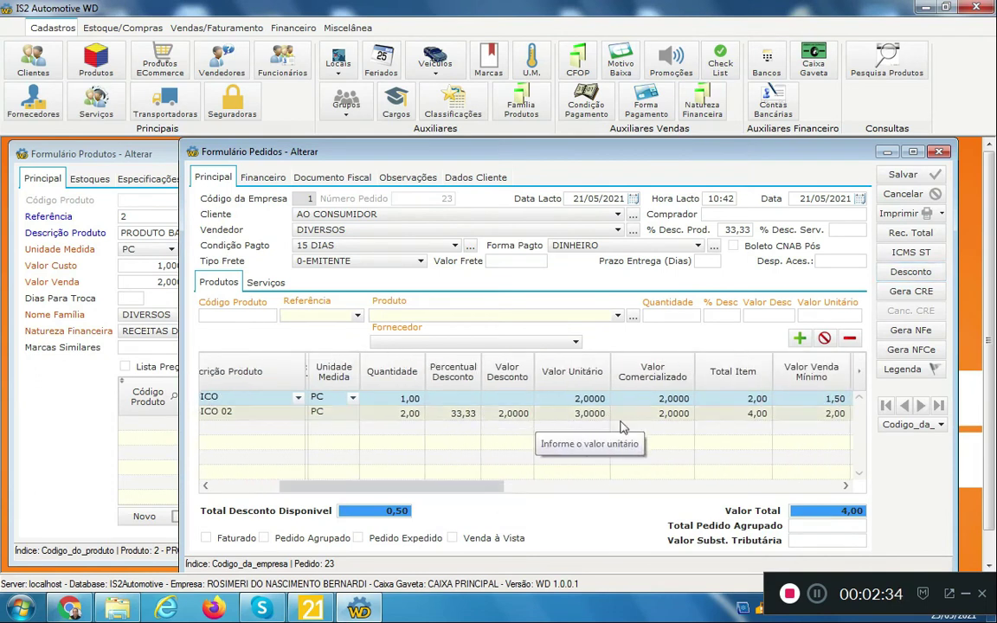
{"action": "left_click", "coordinate": [680, 417]}
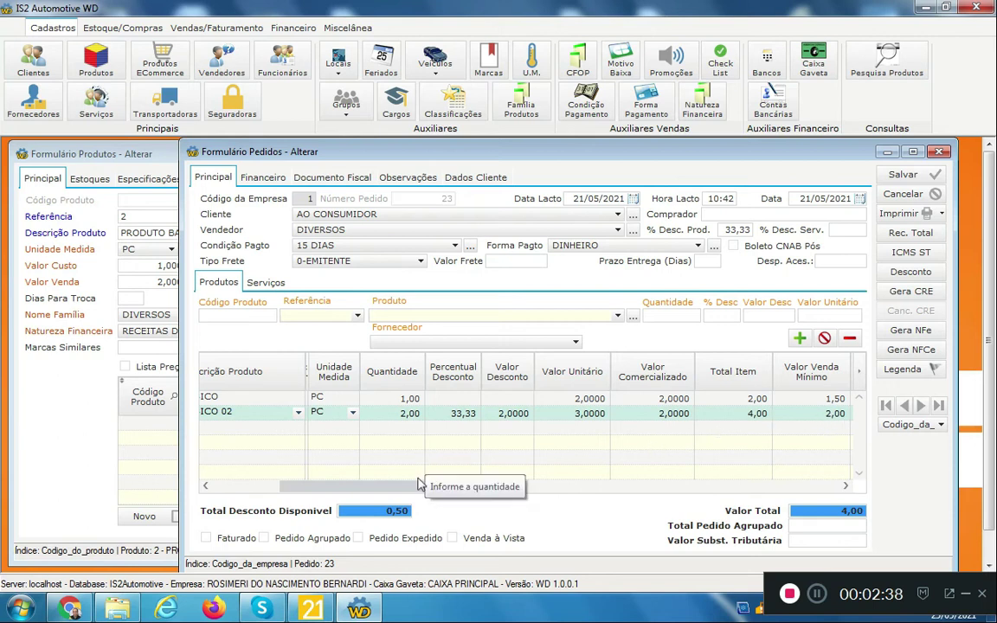
{"action": "left_click_drag", "start_coordinate": [410, 490], "coordinate": [318, 492]}
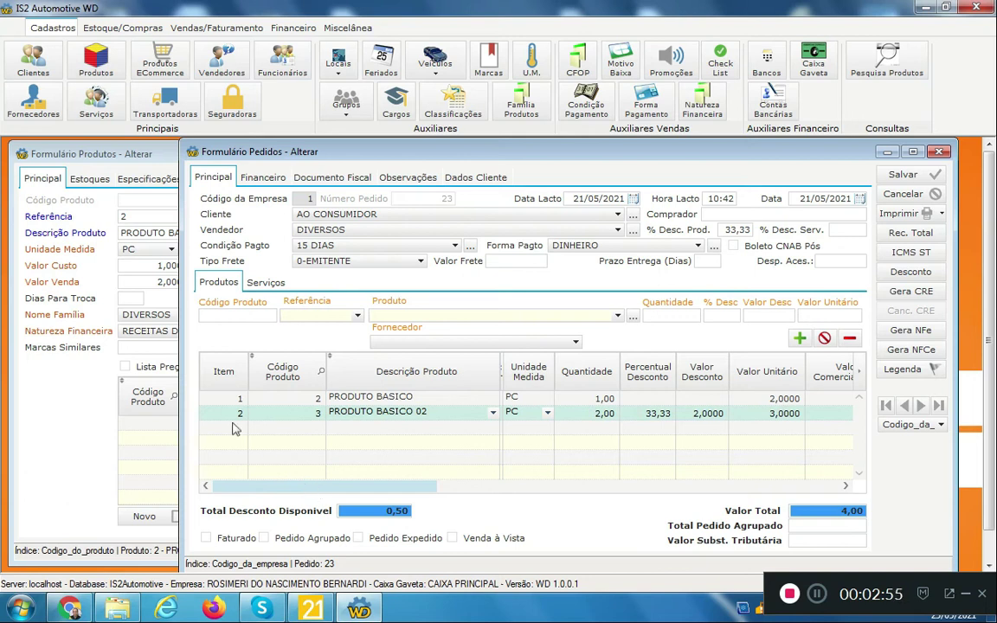
{"action": "left_click", "coordinate": [115, 154]}
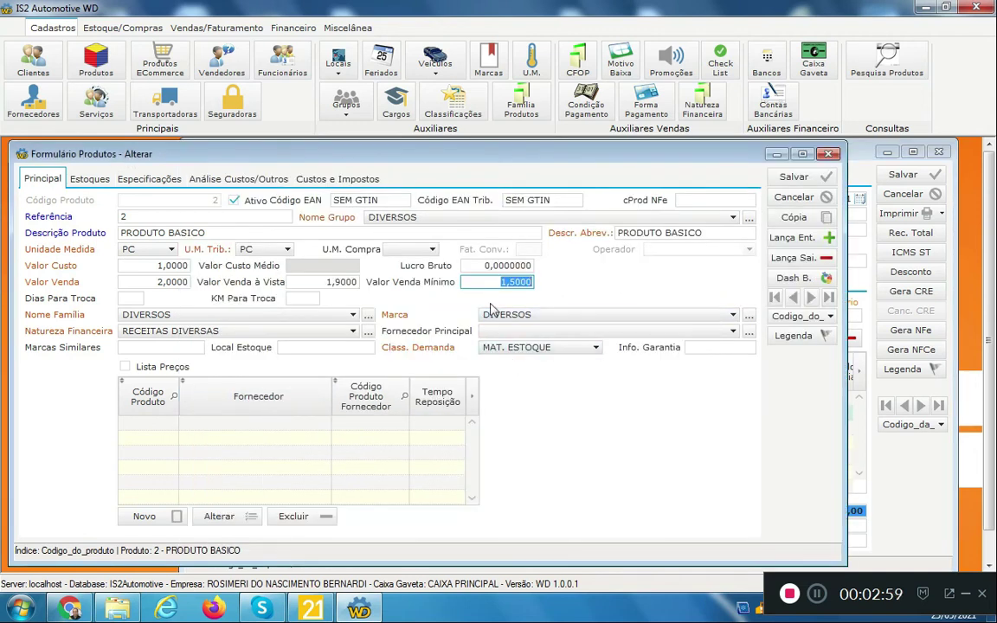